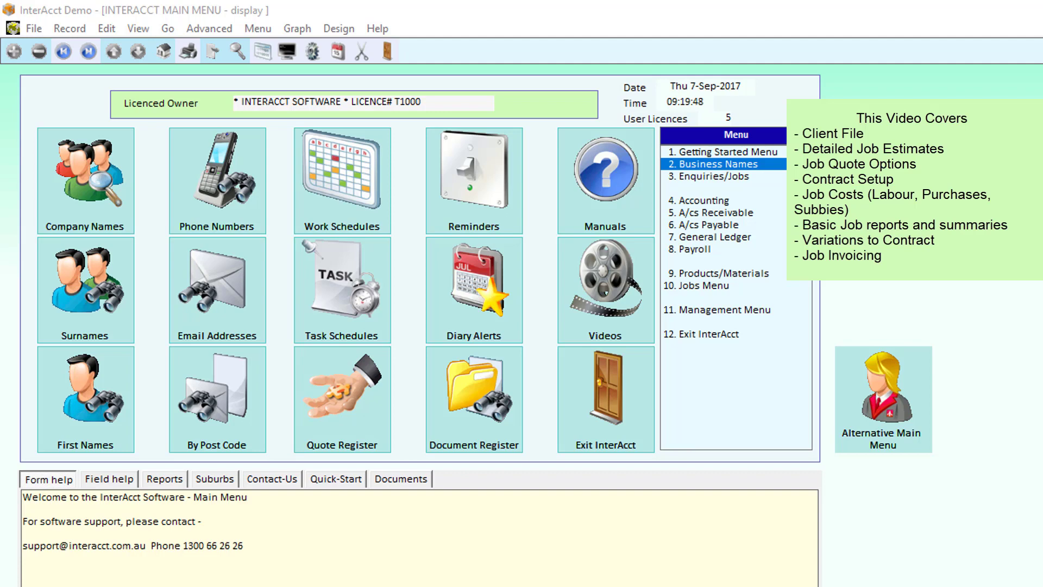
- Review ABC Insurance's contact names, delivery addresses and contact history in Business Names
click(746, 164)
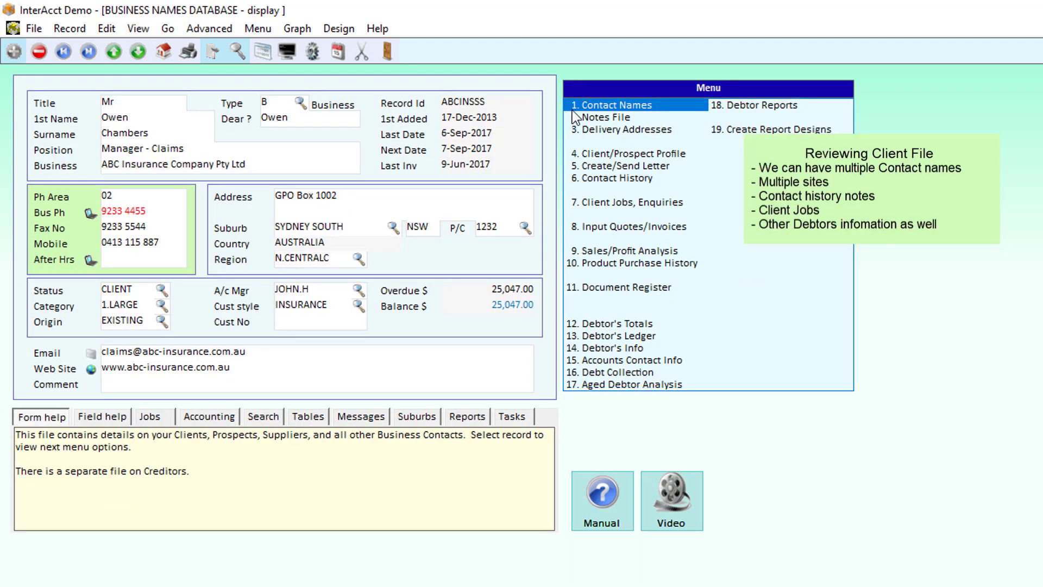
click(598, 103)
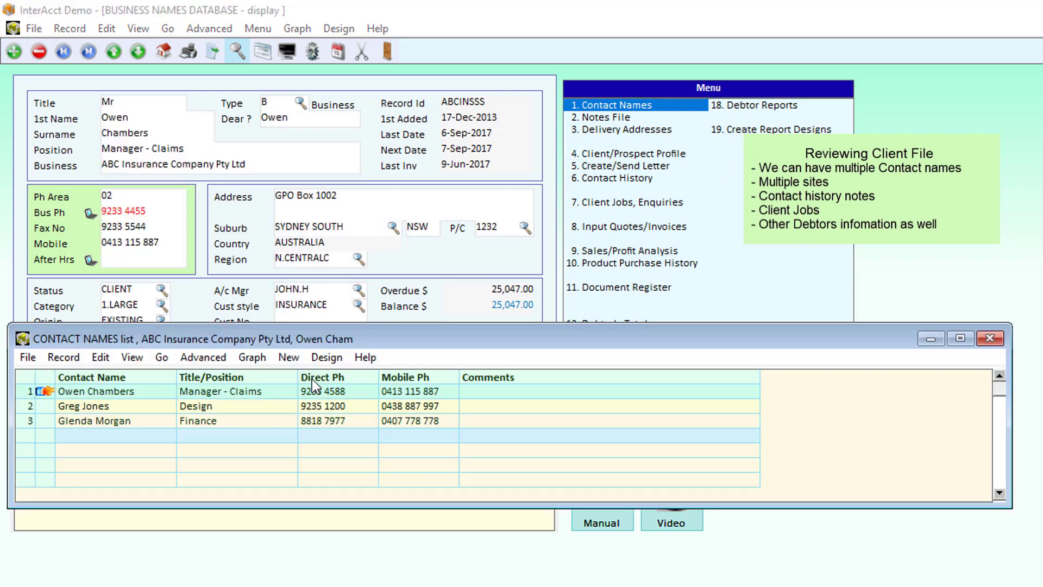
click(644, 129)
click(624, 178)
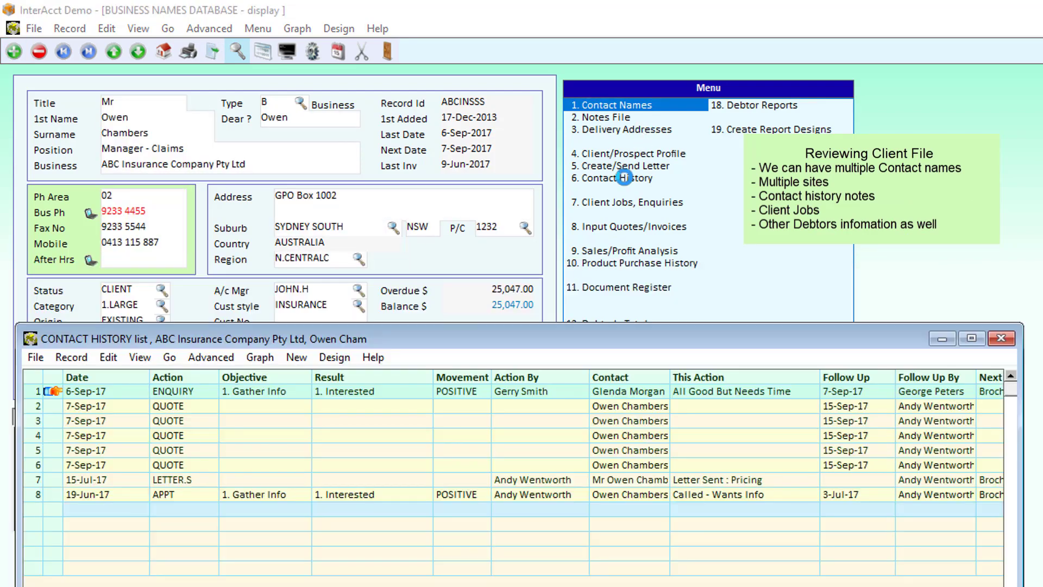
- Open job 100005, Repair of Ceiling and Roof, from the client's jobs list
click(624, 202)
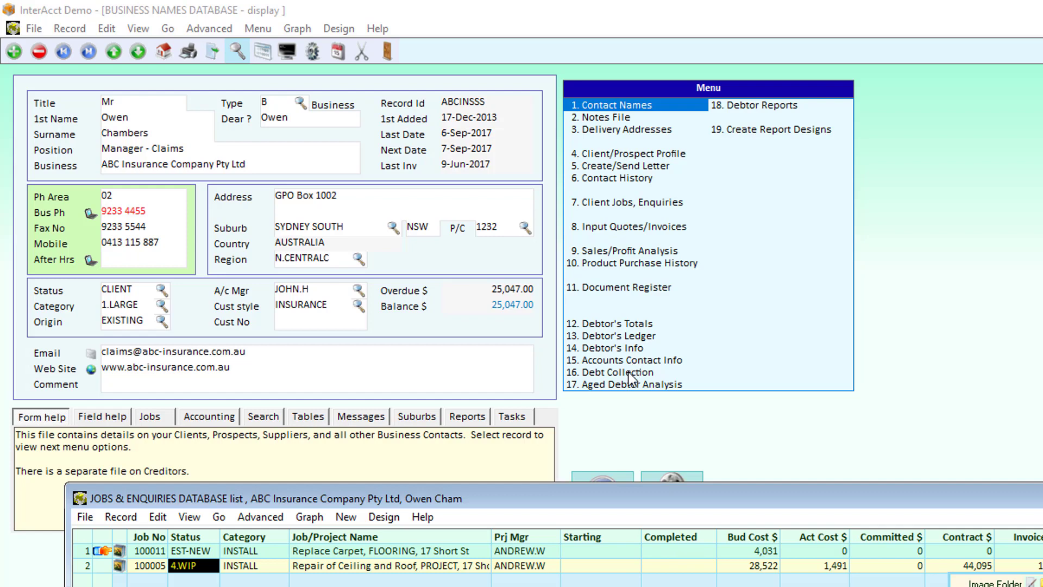
click(468, 503)
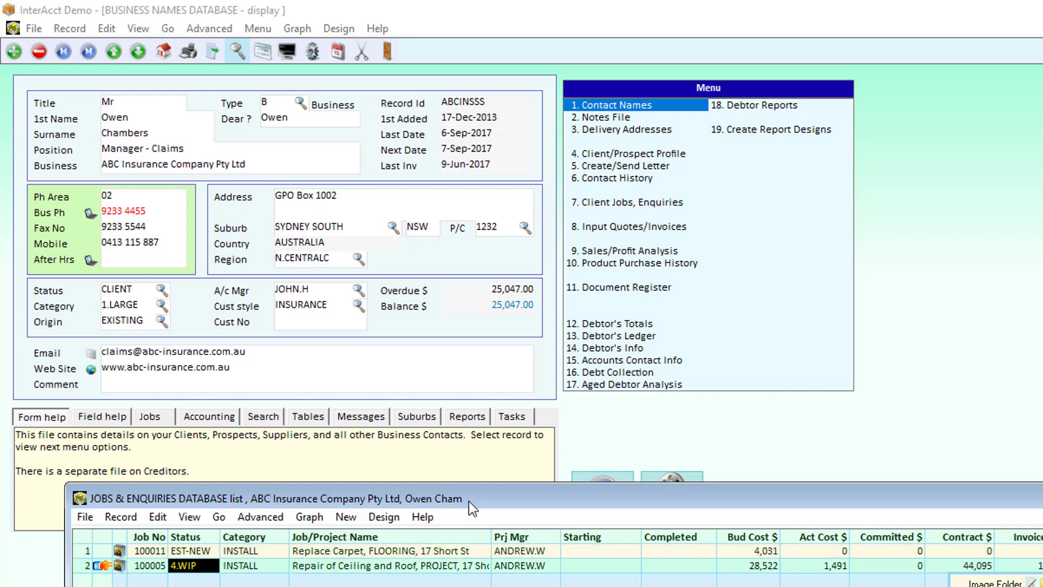
key(Return)
- Open the job's Initial Option detailed estimate and list its phase headings
click(622, 328)
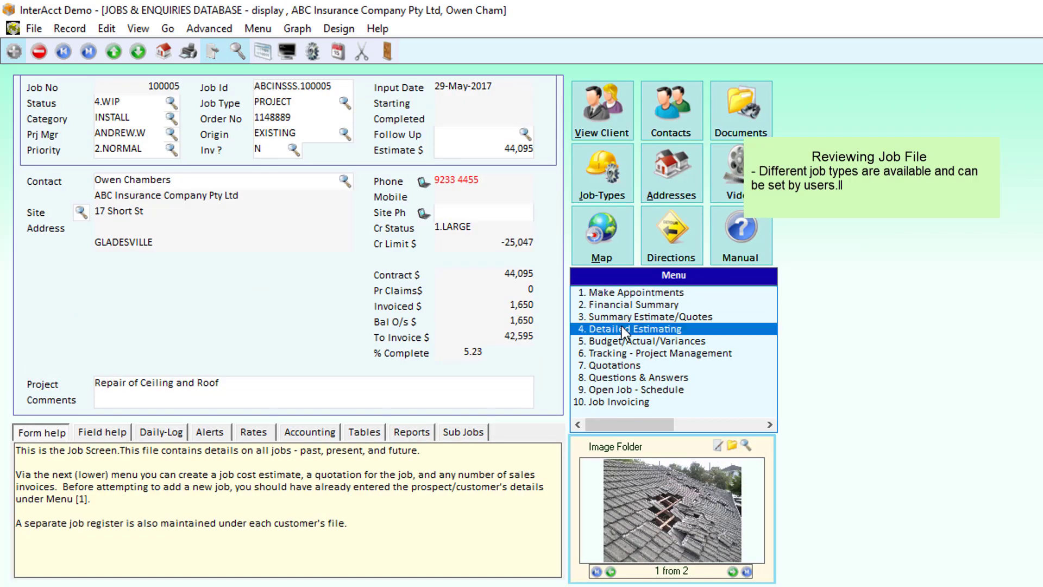
key(Return)
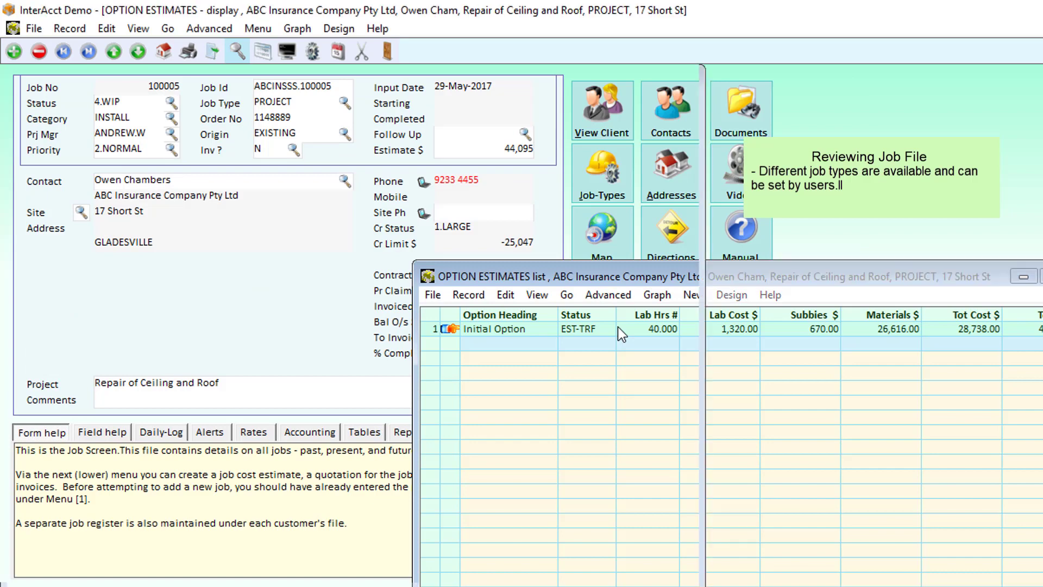
key(Return)
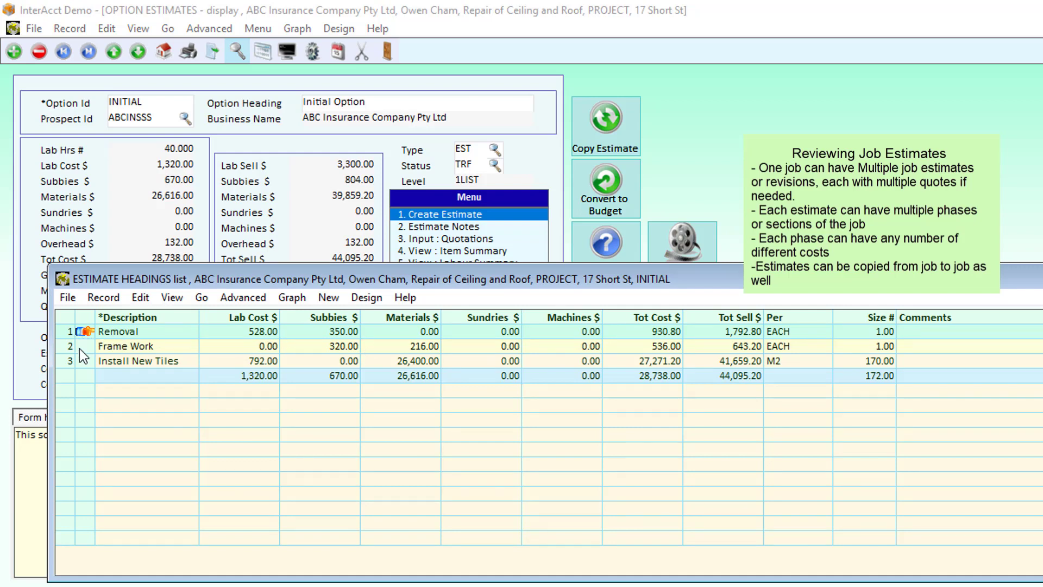
- Review the Install New Tiles phase's direct labour, materials and subcontractor costs, then return to the estimate
key(Down)
key(Down)
key(Return)
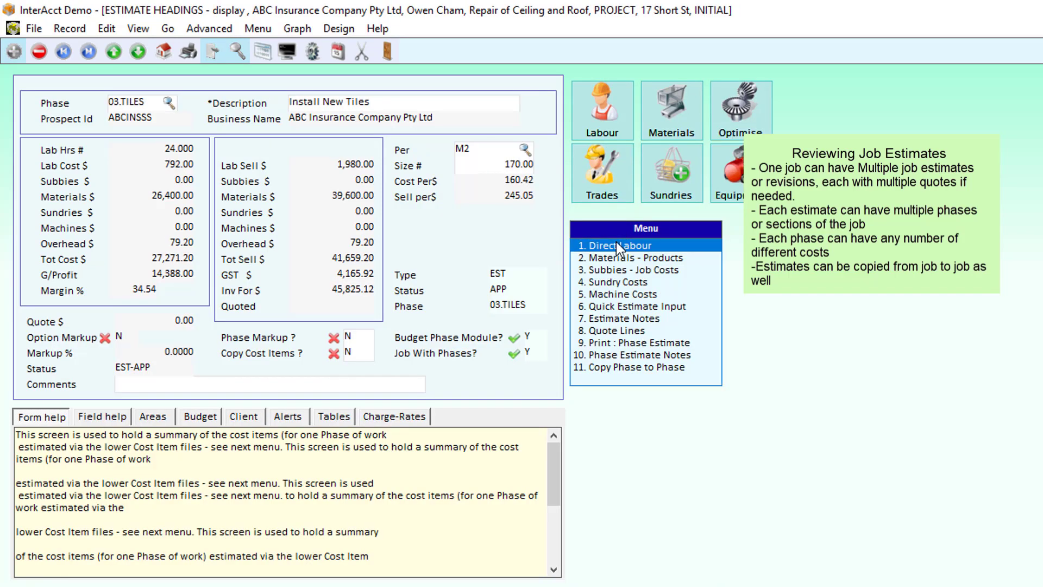
click(616, 242)
click(616, 257)
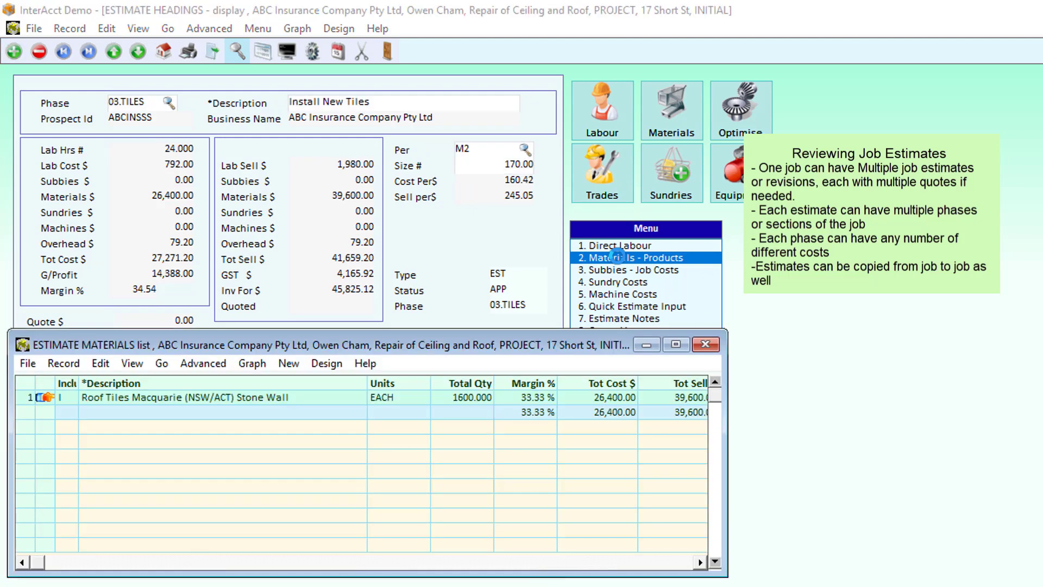
click(615, 255)
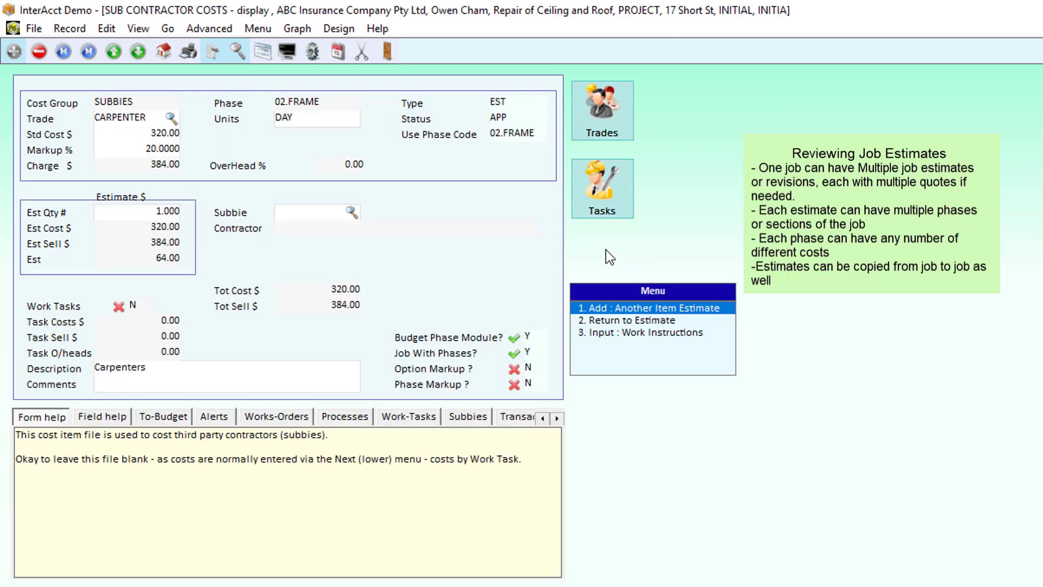
key(Escape)
key(Escape)
key(Escape)
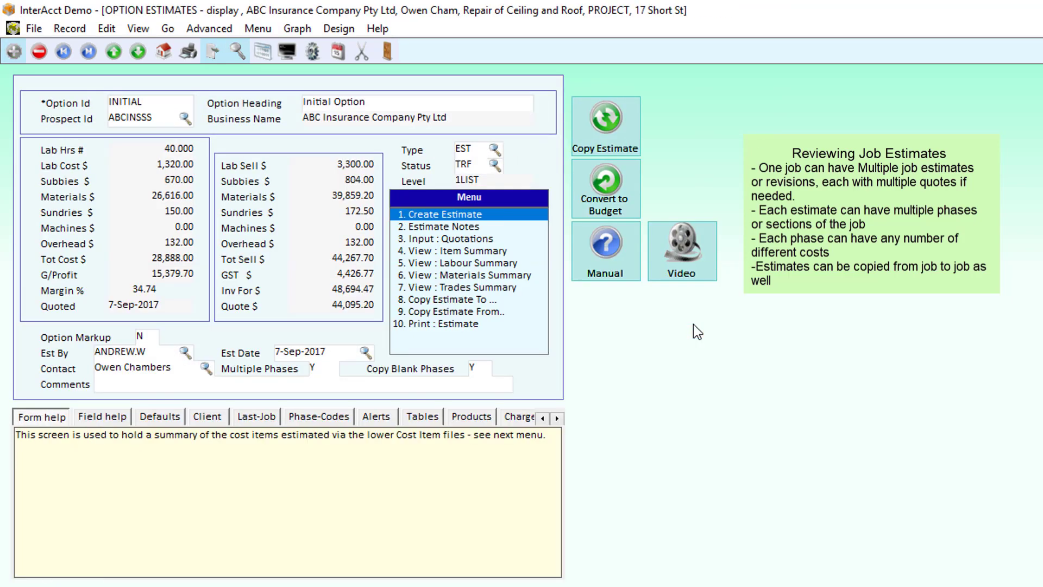
- Print the estimate report and open quotation 300008 from the quotations list
click(484, 328)
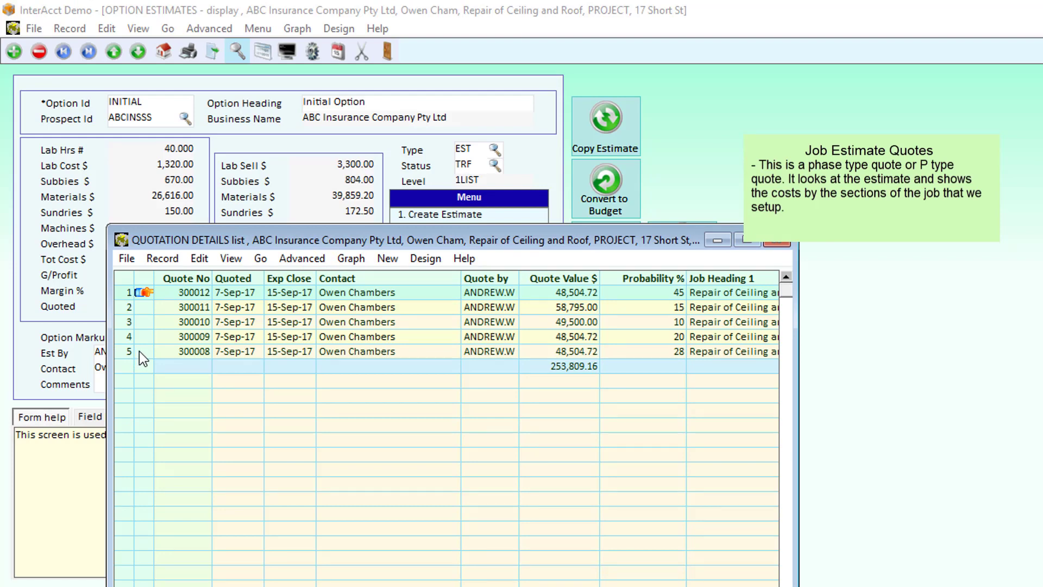
double_click(139, 351)
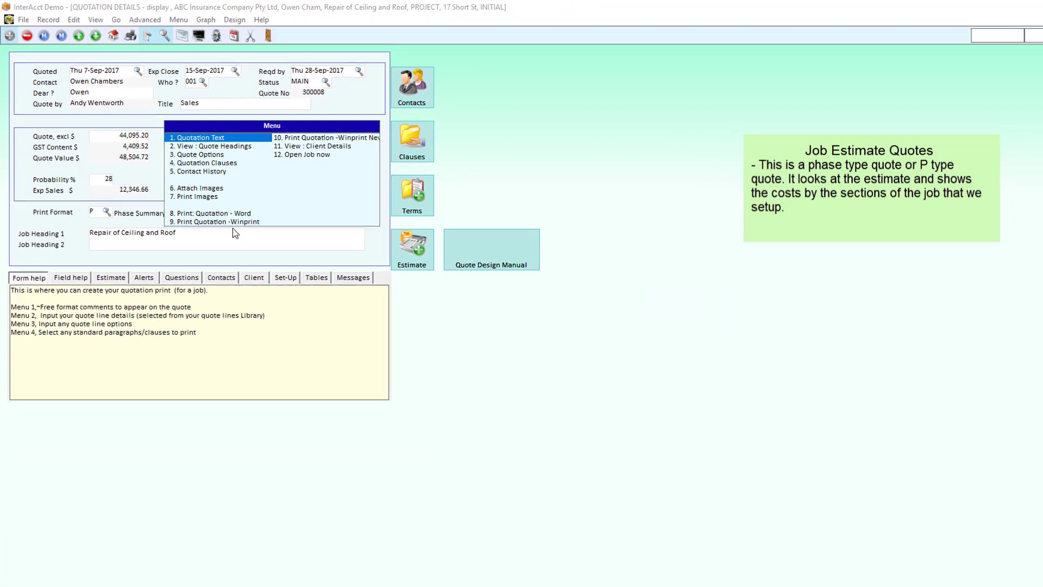
- Print quotation 300008 as a WinPrint document
click(240, 210)
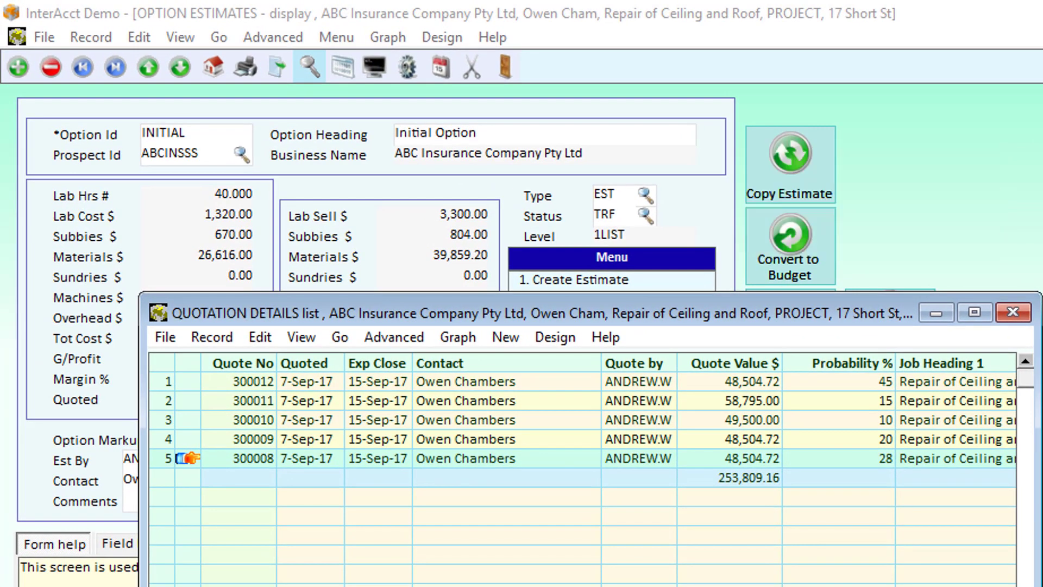
- Close the quotation list and exit the WinPrint preview of Quotation # 300008
key(Escape)
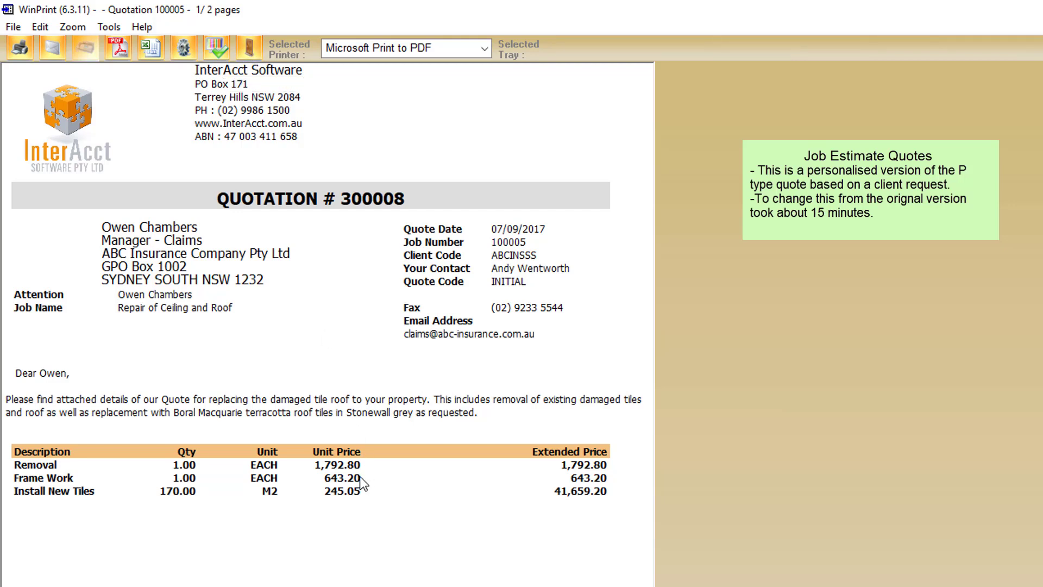
click(249, 49)
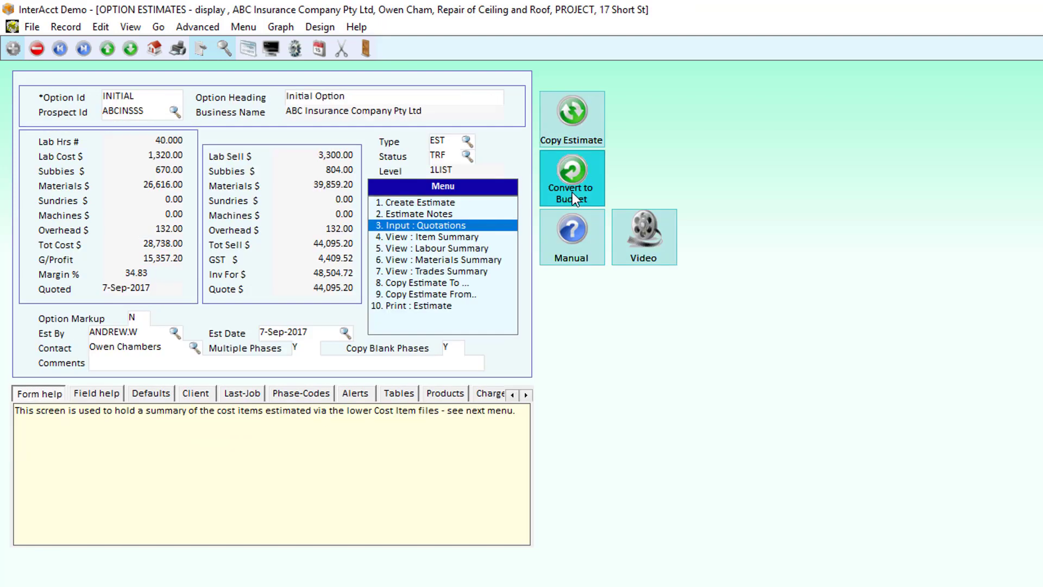
- Convert the Initial Option estimate into the job budget and open the Site Survey, OH&S checklist
click(568, 218)
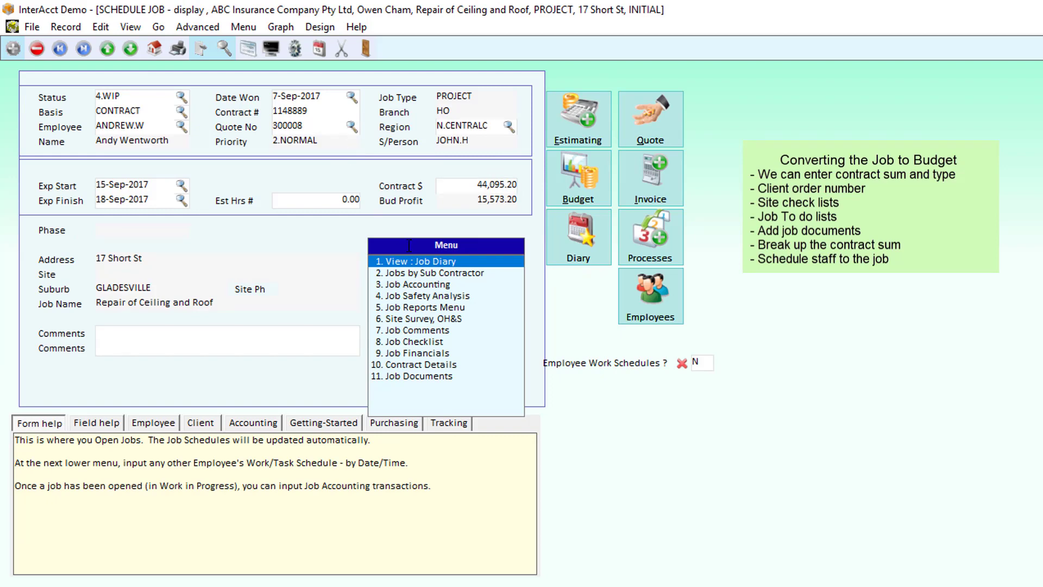
click(439, 320)
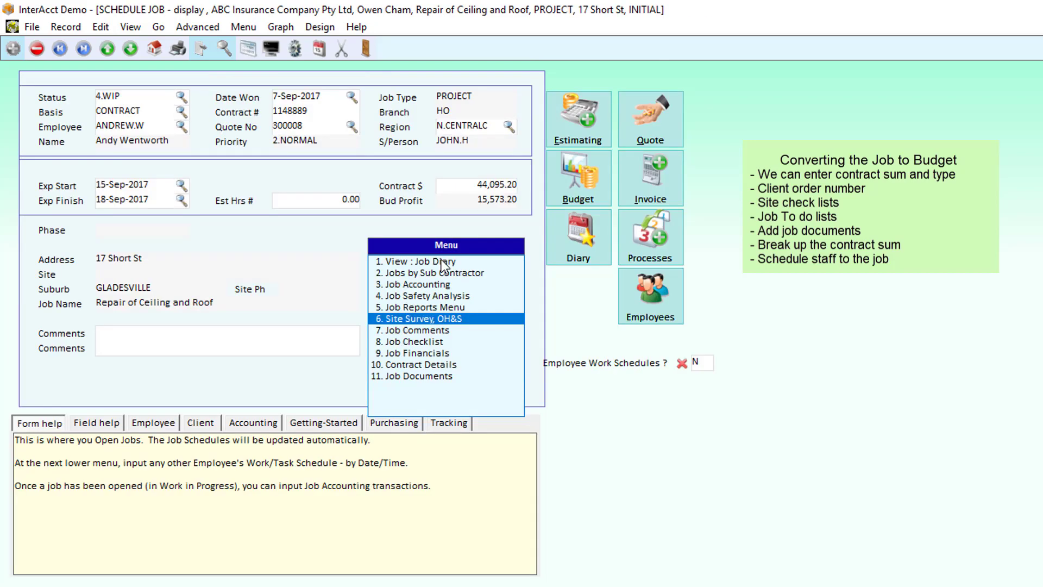
double_click(427, 344)
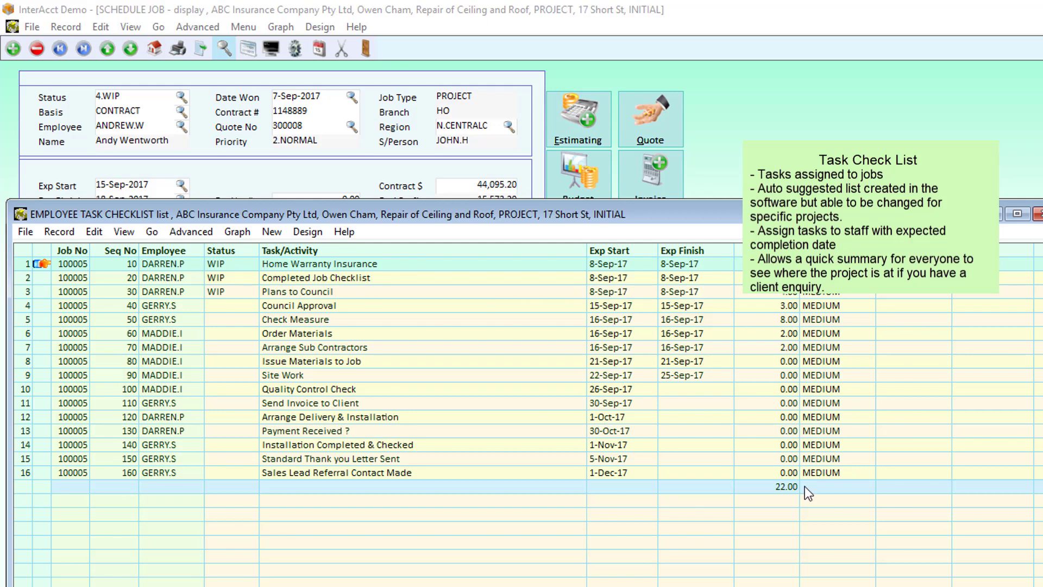
key(Escape)
click(416, 376)
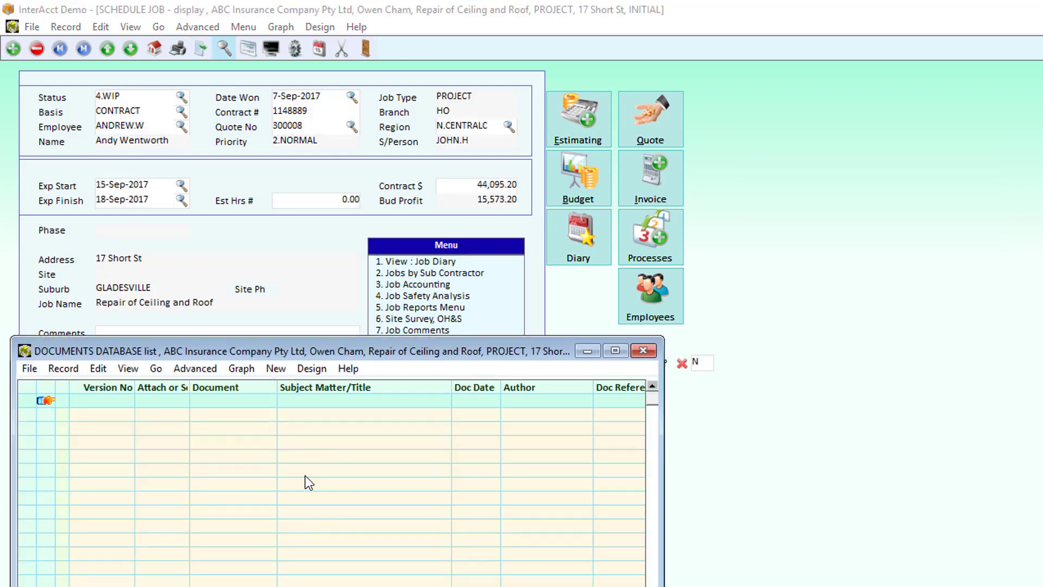
click(416, 330)
key(Escape)
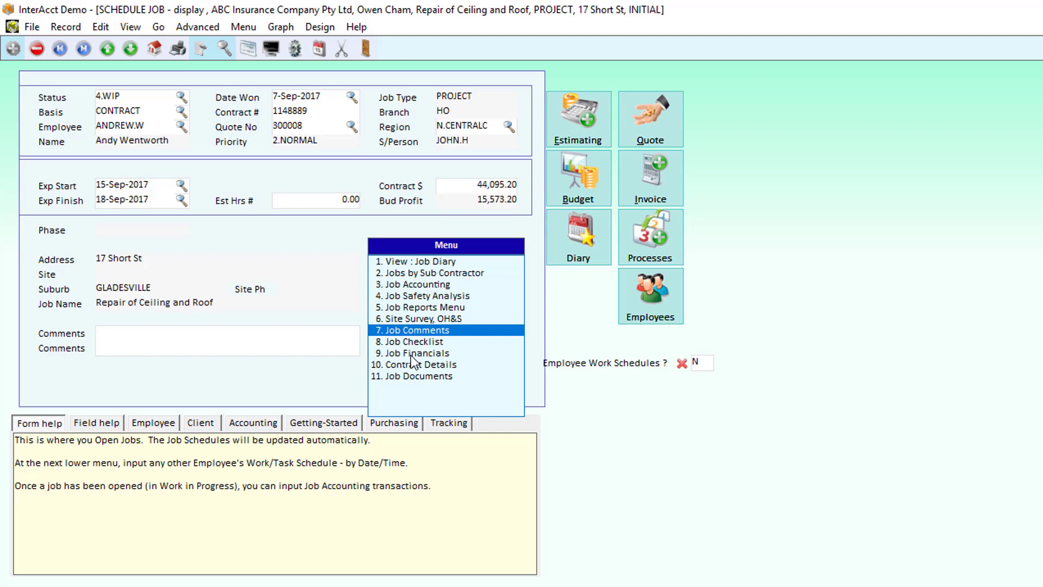
- Go through Job Financials and Transactions & Processes to the job's 34. Timesheet Entry
click(413, 353)
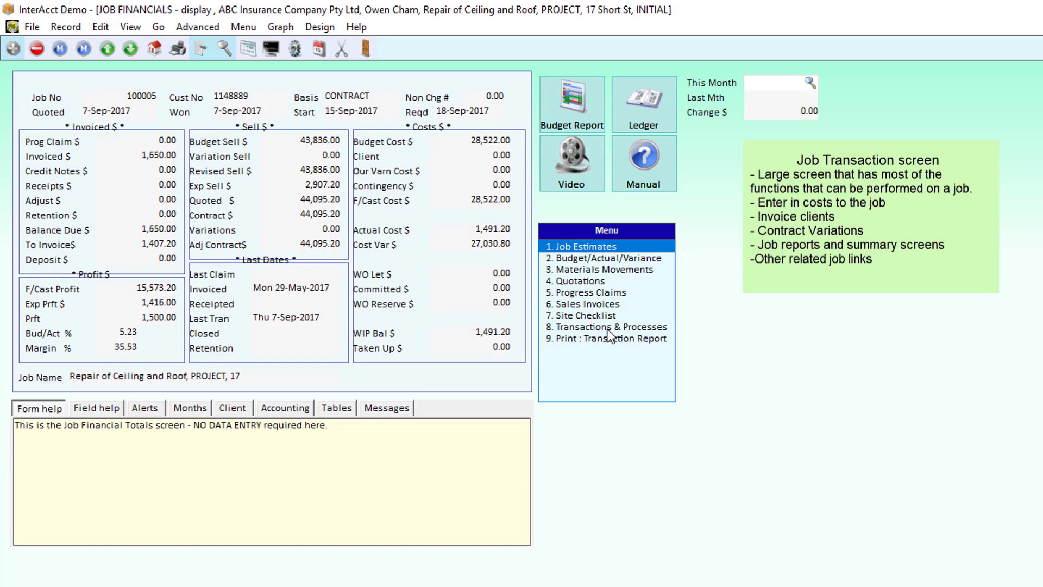
click(609, 328)
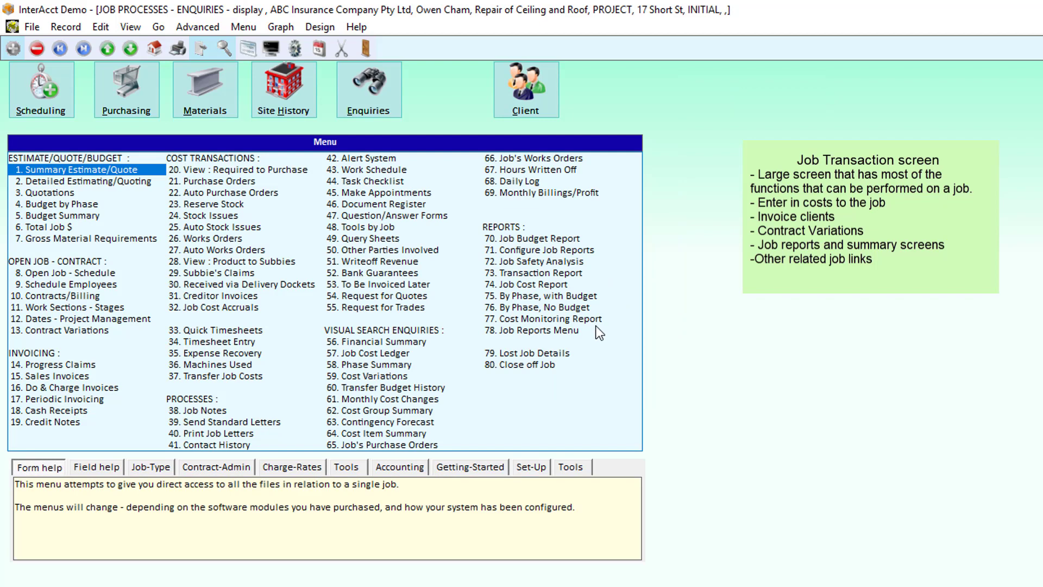
click(236, 342)
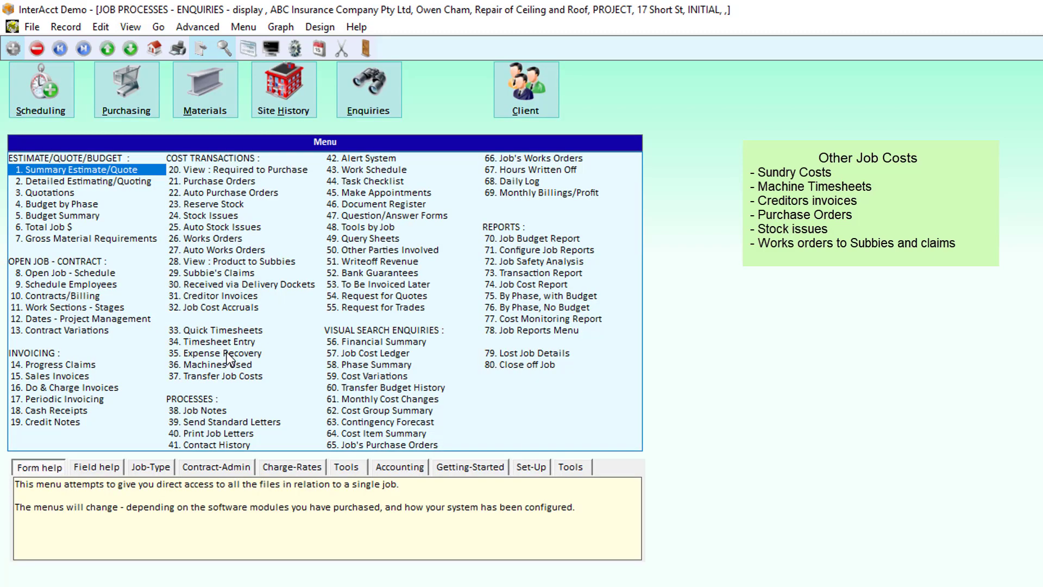
- Run 22. Auto Purchase Orders, review roof-tile pre-purchase order 100008, and close the preview and form
double_click(217, 195)
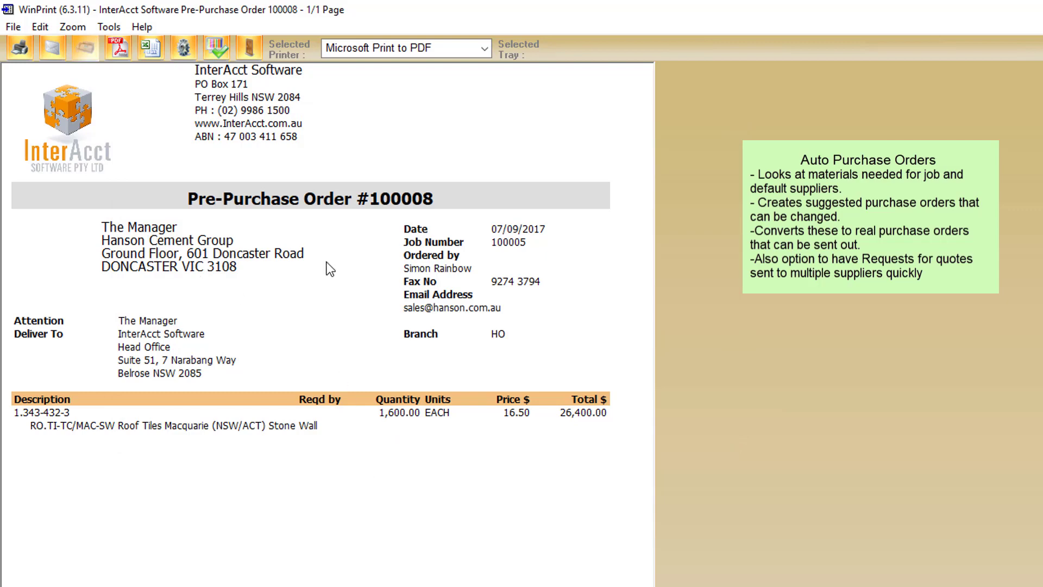
click(250, 48)
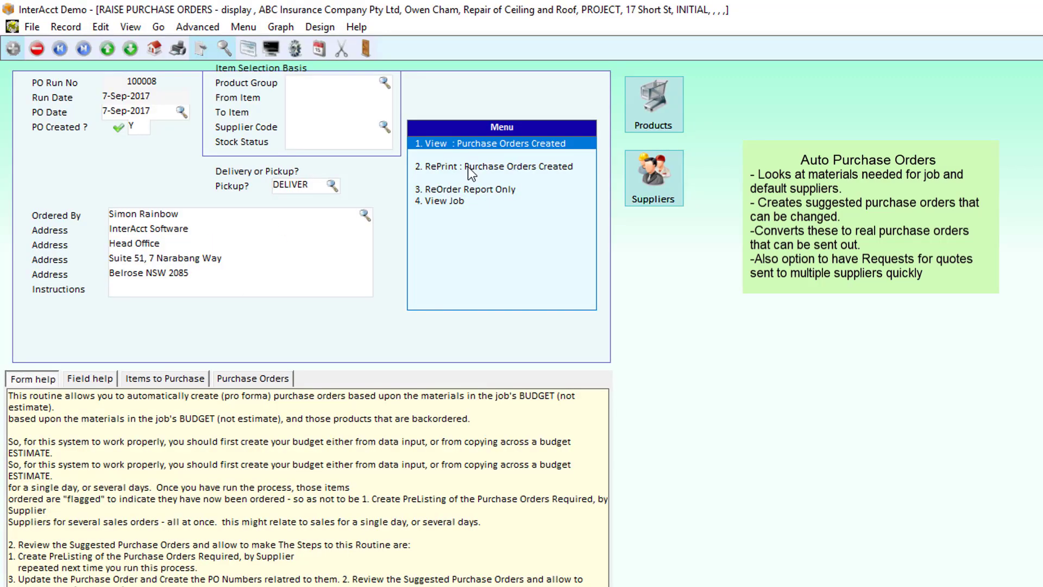
click(468, 166)
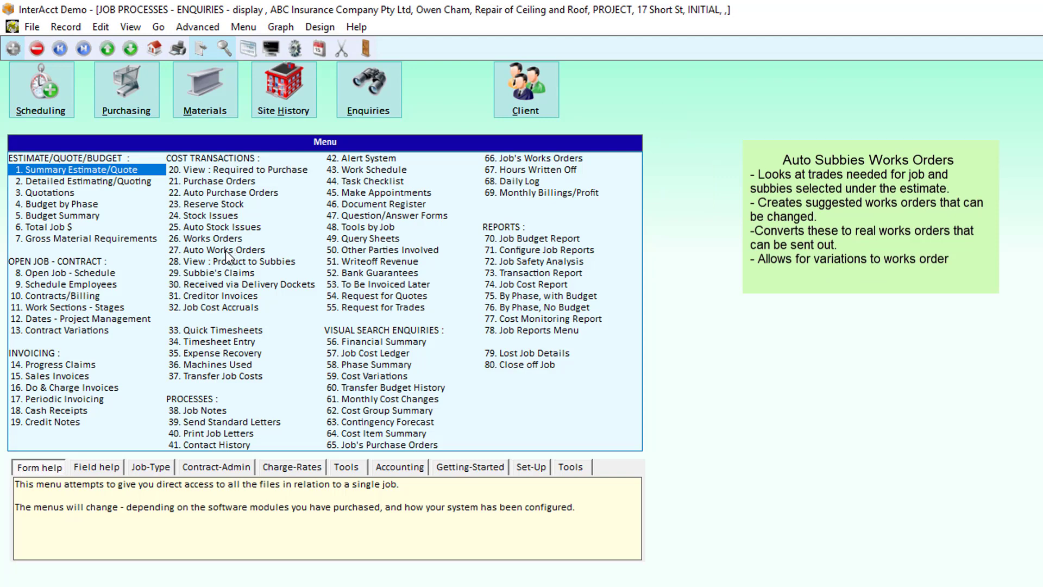
- Save auto works order run 100009, then close the works order preview and the form
double_click(227, 250)
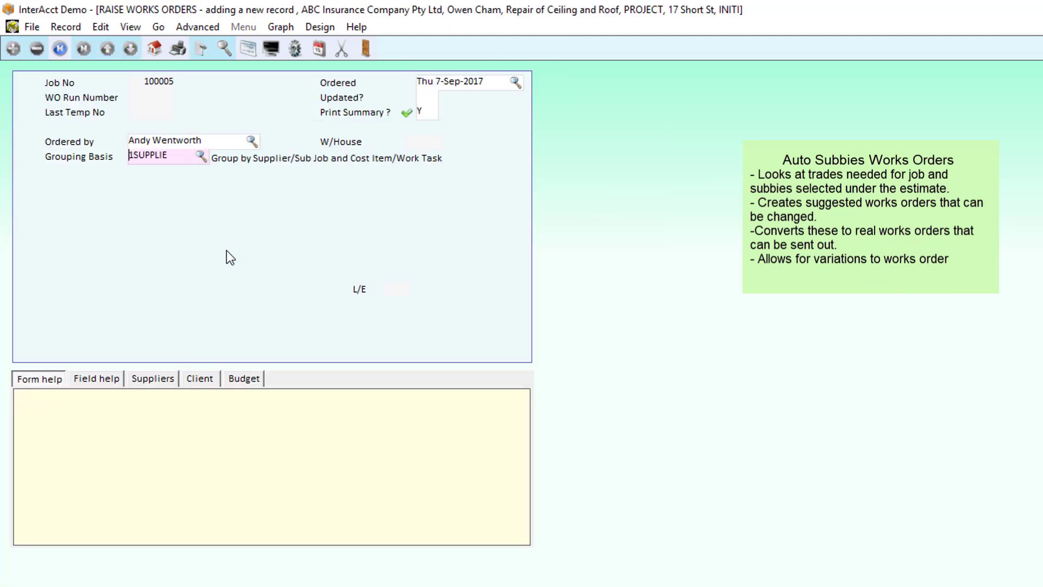
key(Return)
key(Return)
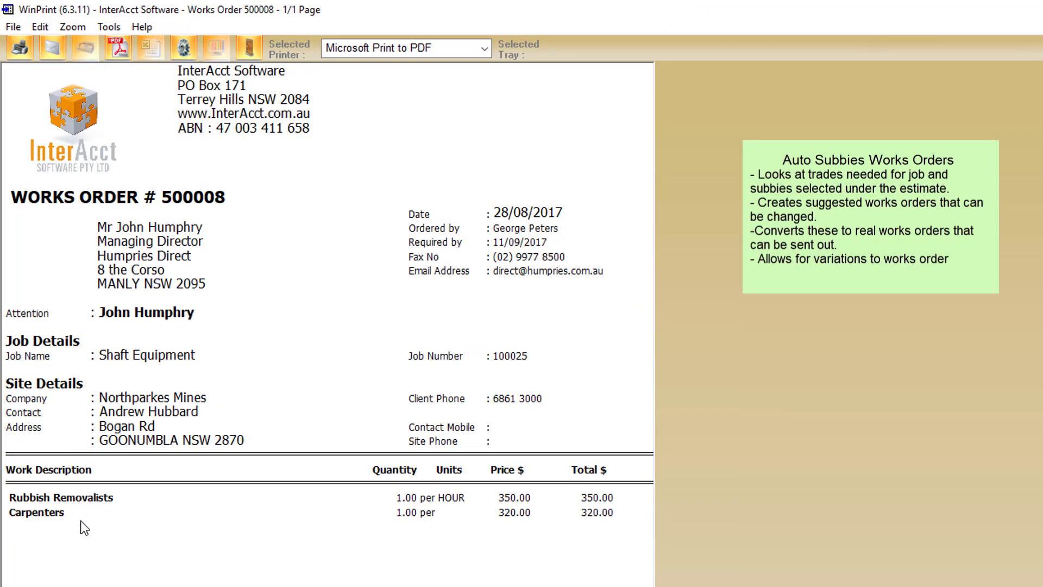
click(250, 48)
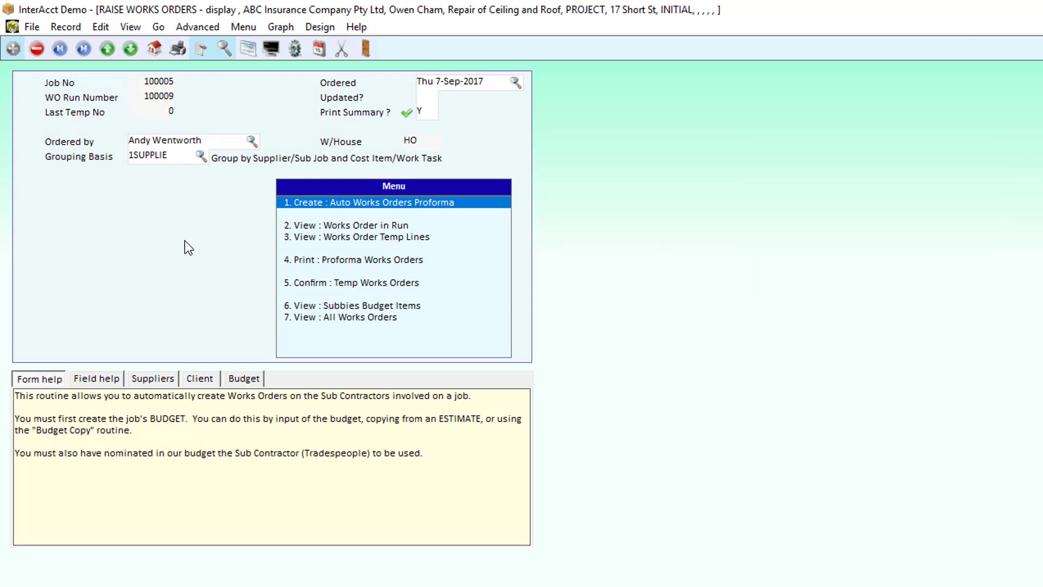
key(Escape)
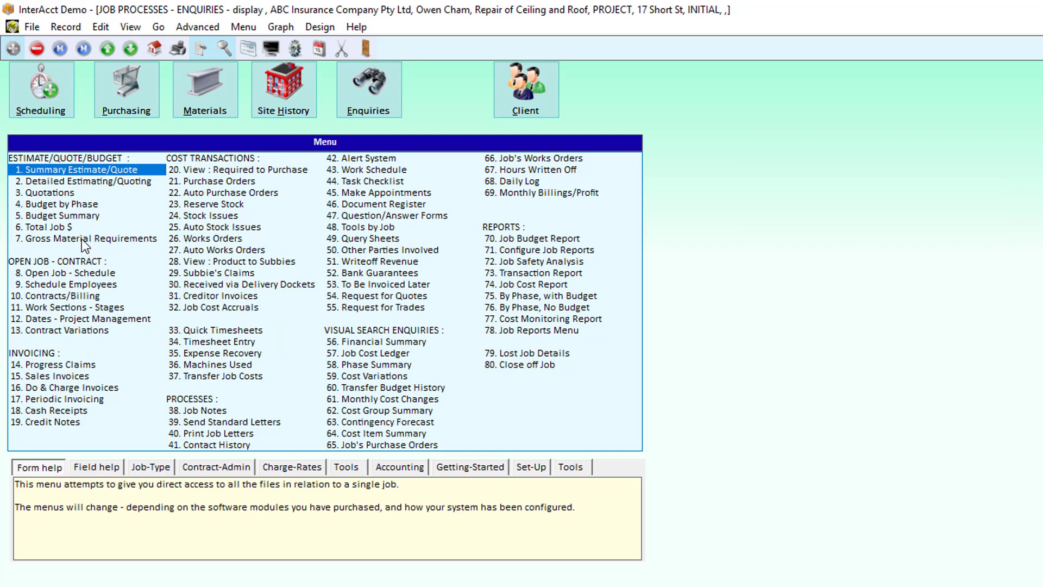
- Compare the 4. Budget by Phase figures with actual costs and inspect 03.TILES direct labour
double_click(73, 204)
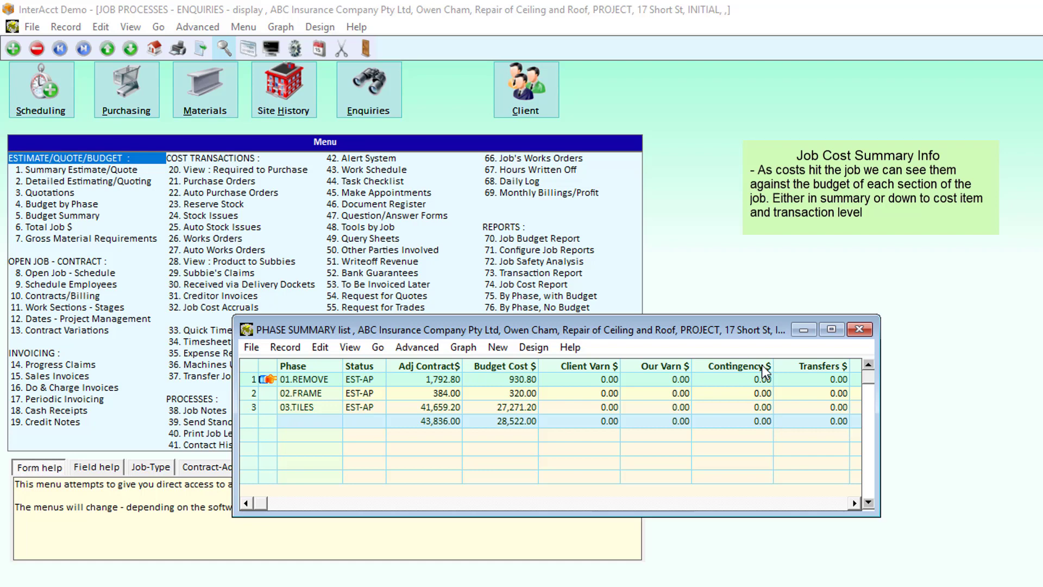
drag(880, 347, 1042, 348)
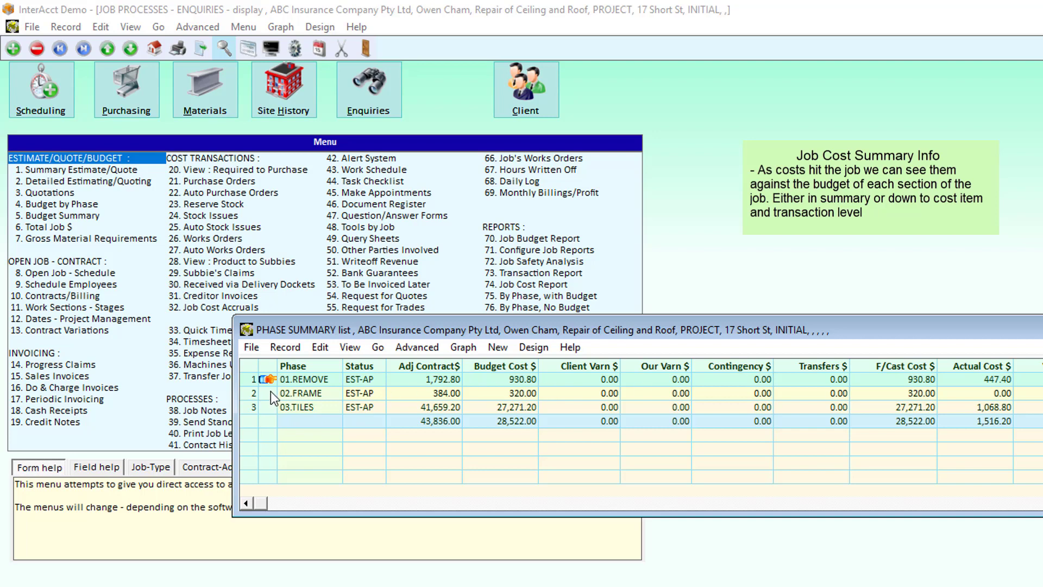
double_click(268, 408)
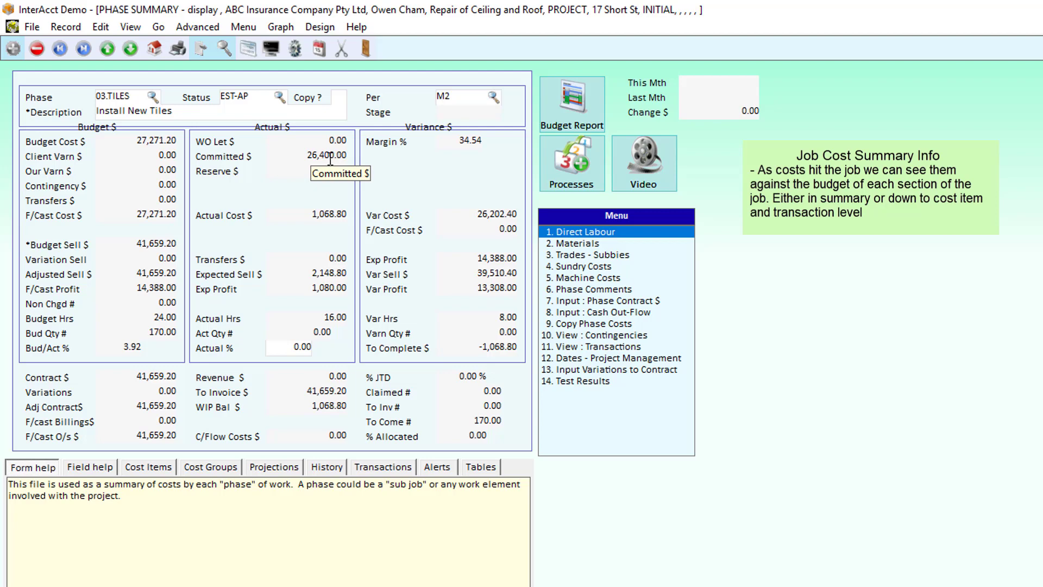
click(592, 230)
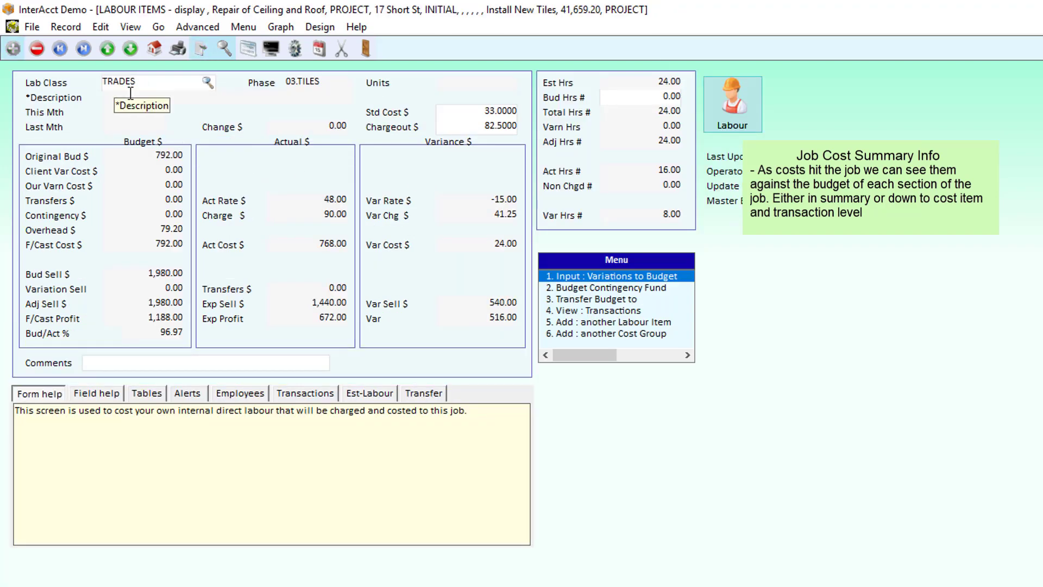
key(Escape)
key(Escape)
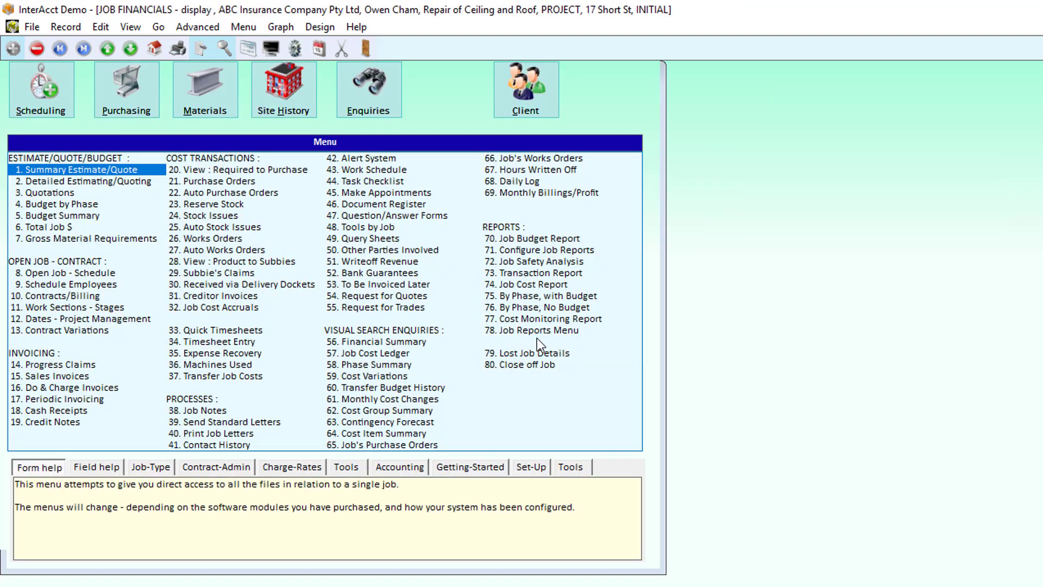
- Print job 100005's transaction report, review its costs down to page 2, then close it
click(586, 340)
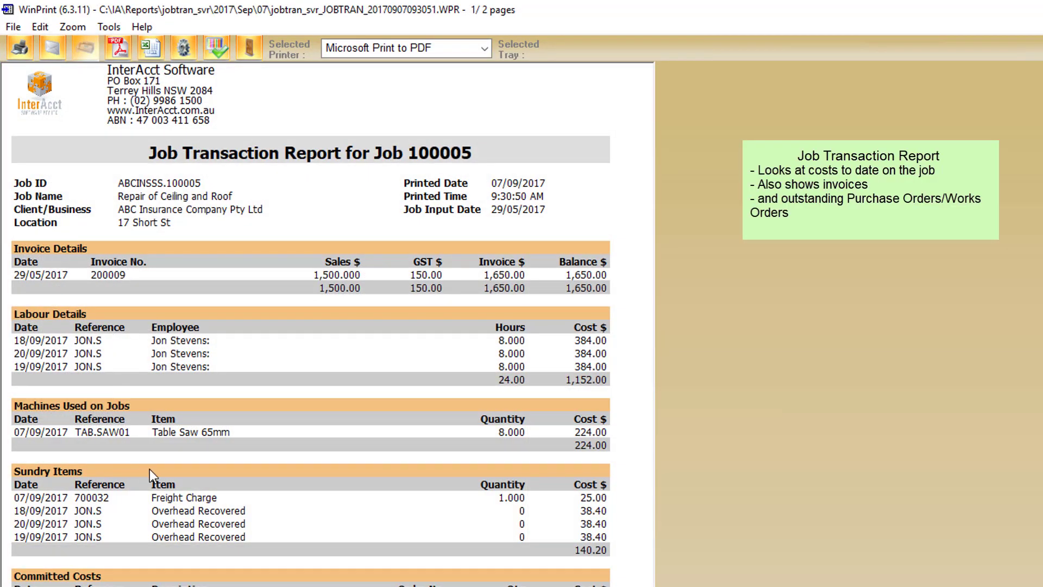
scroll(200, 302, down, 3)
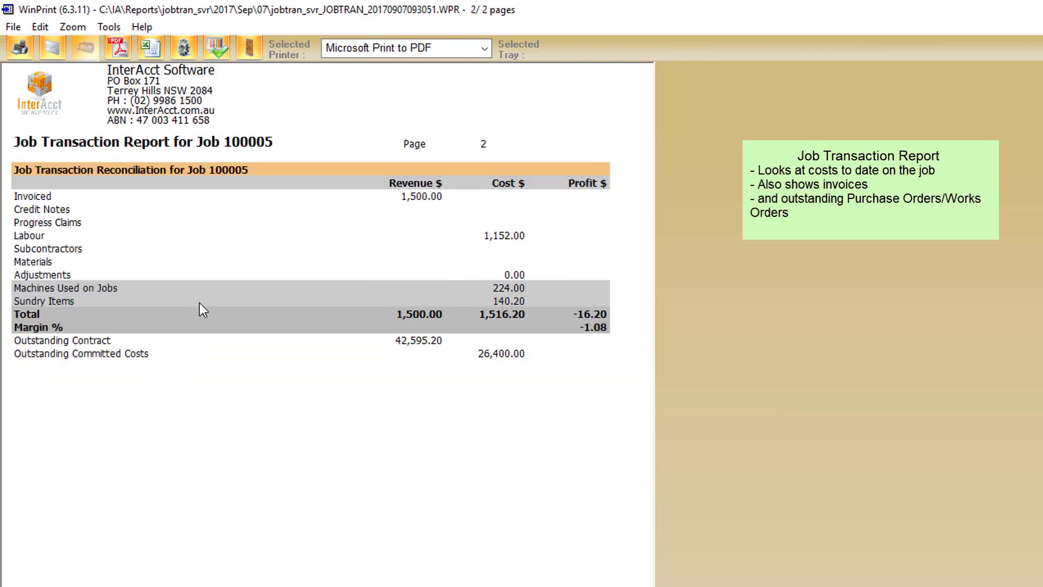
click(248, 48)
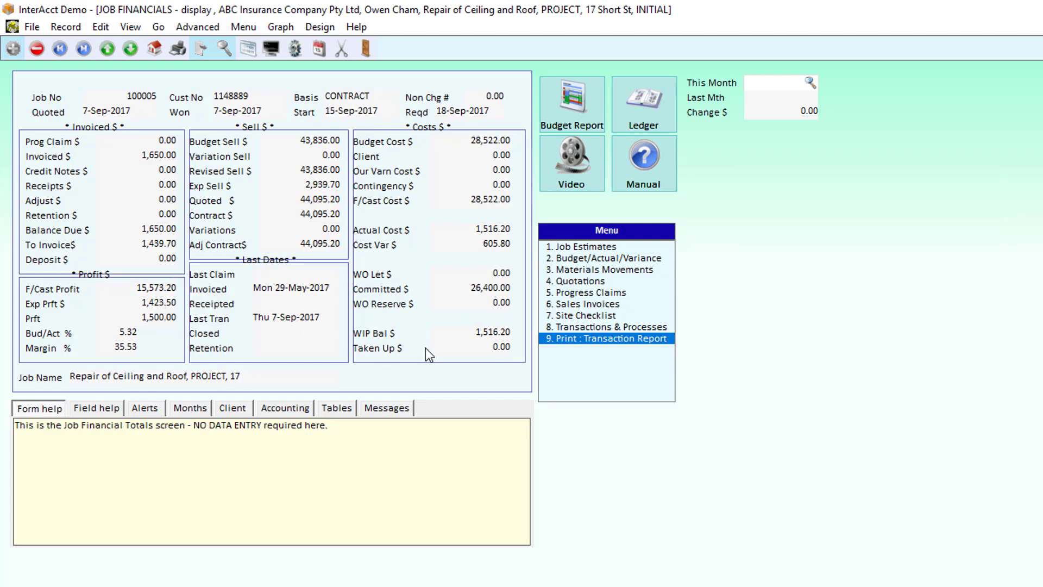
- Print and review the job budget report for job 100005
click(616, 326)
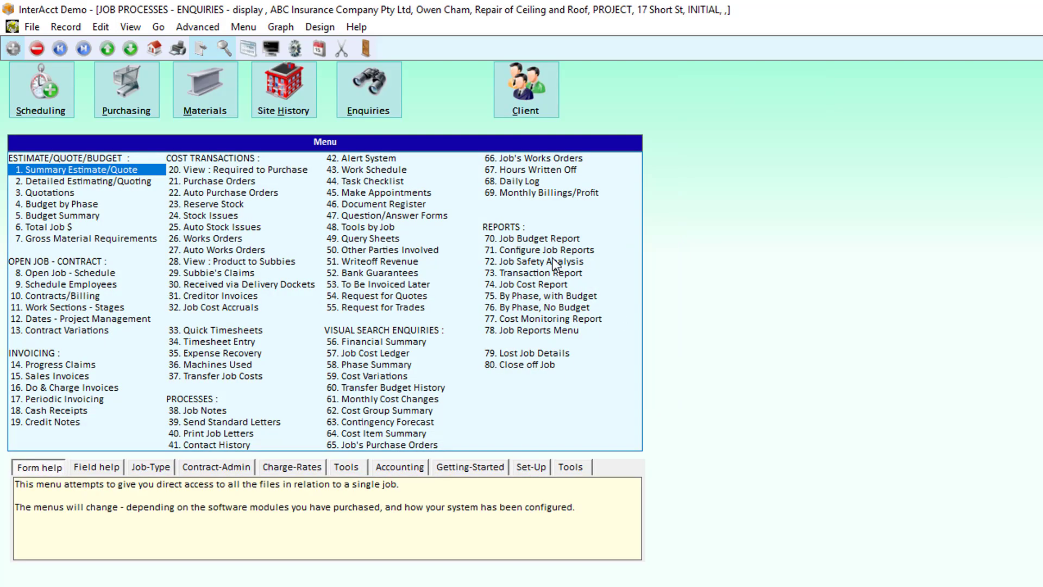
click(531, 237)
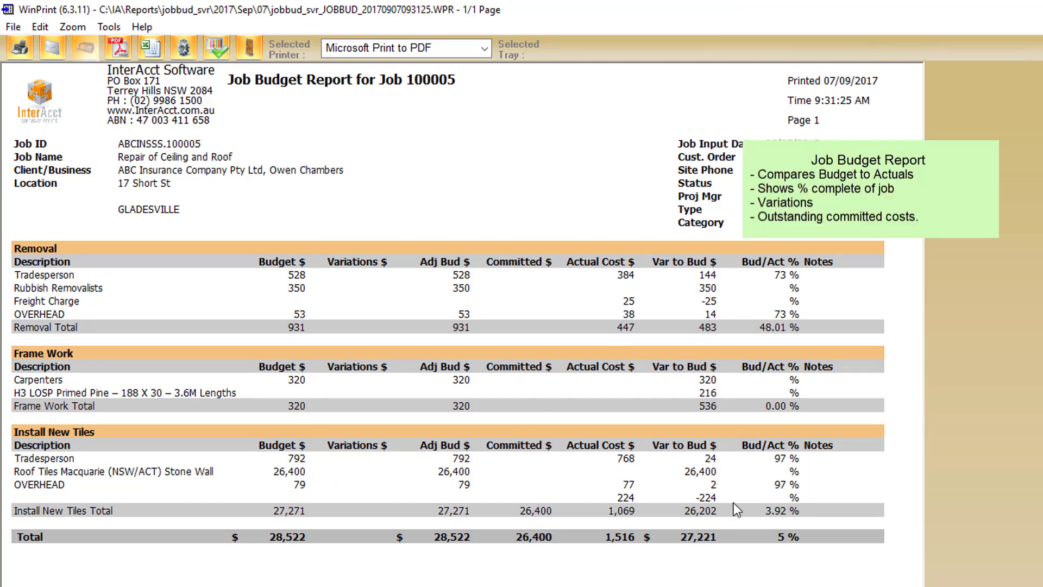
key(Escape)
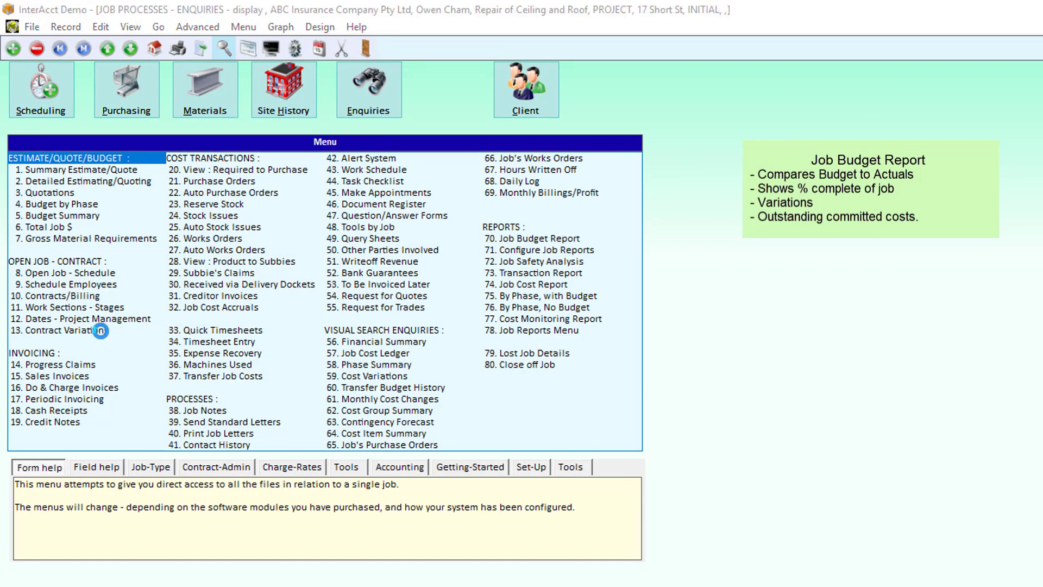
- Print the contract variation 100004 for the job and return to the job record
click(101, 330)
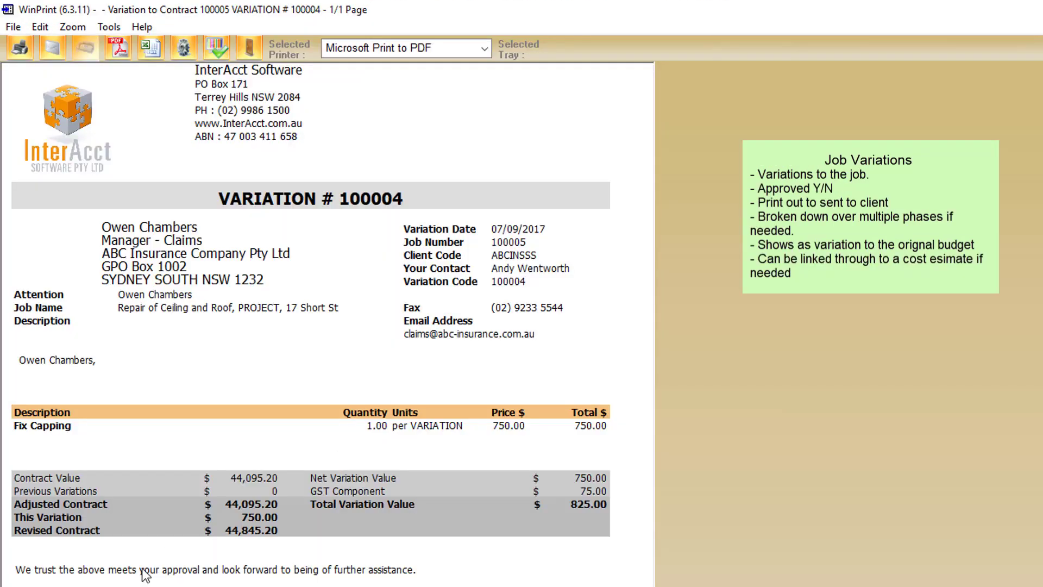
click(250, 48)
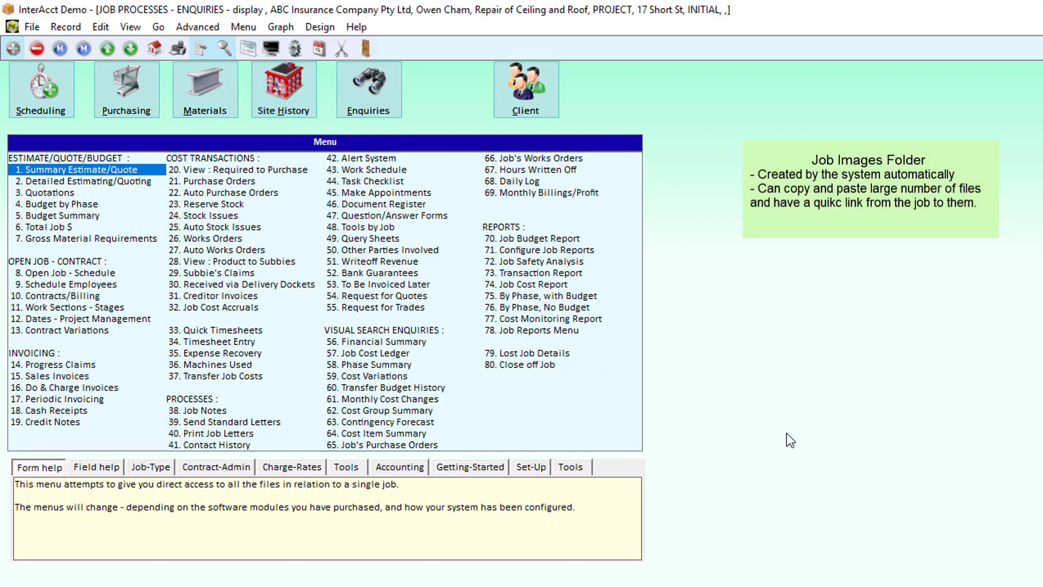
key(Escape)
- Open folder C:\IA\100005 and view the roof-damages.jpg photo
click(692, 420)
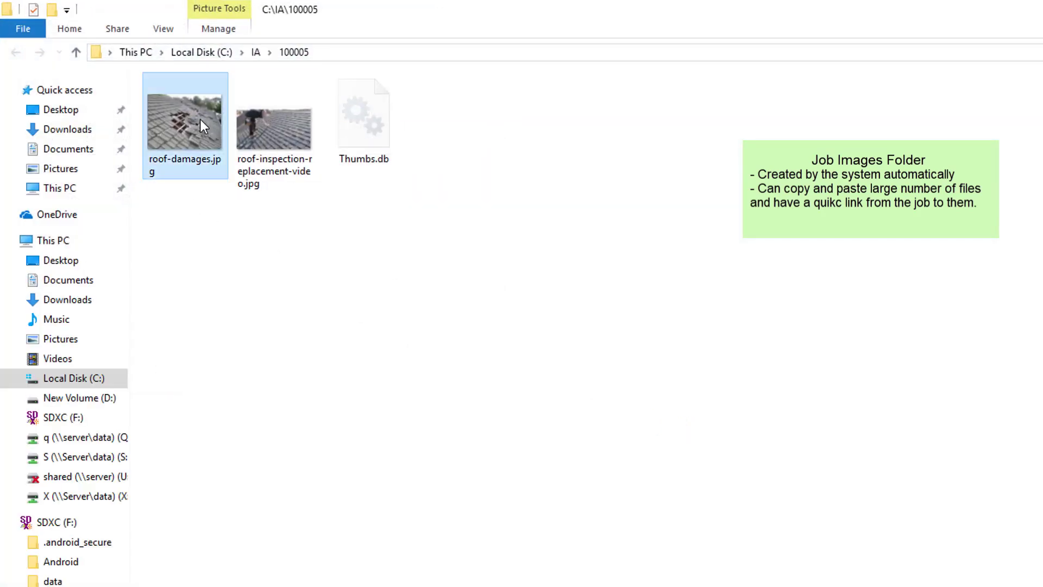
double_click(200, 119)
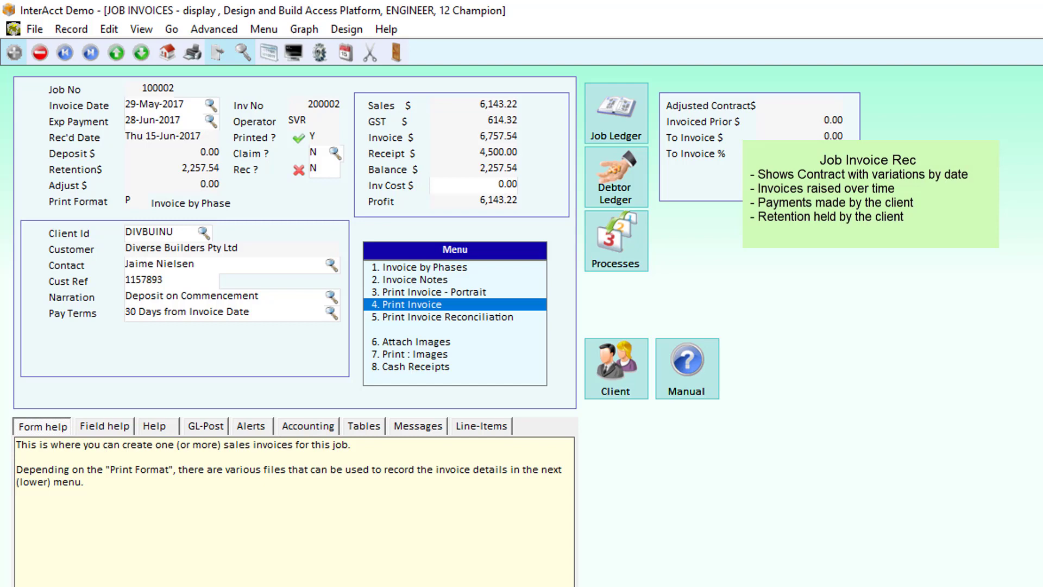
- Print job 100002's invoice reconciliation showing 17,403.00 outstanding, then print invoice 200002
double_click(471, 317)
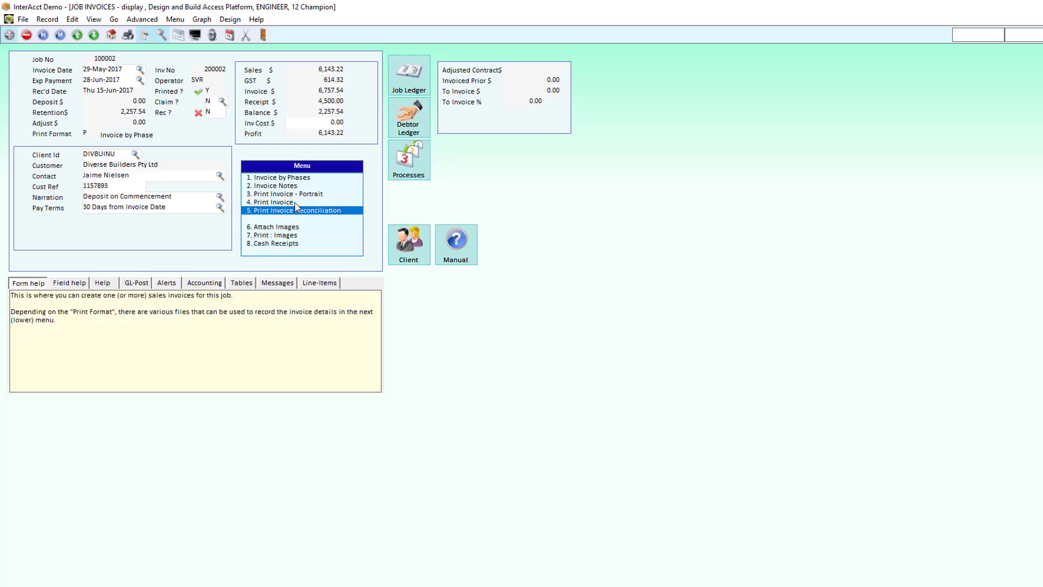
click(294, 202)
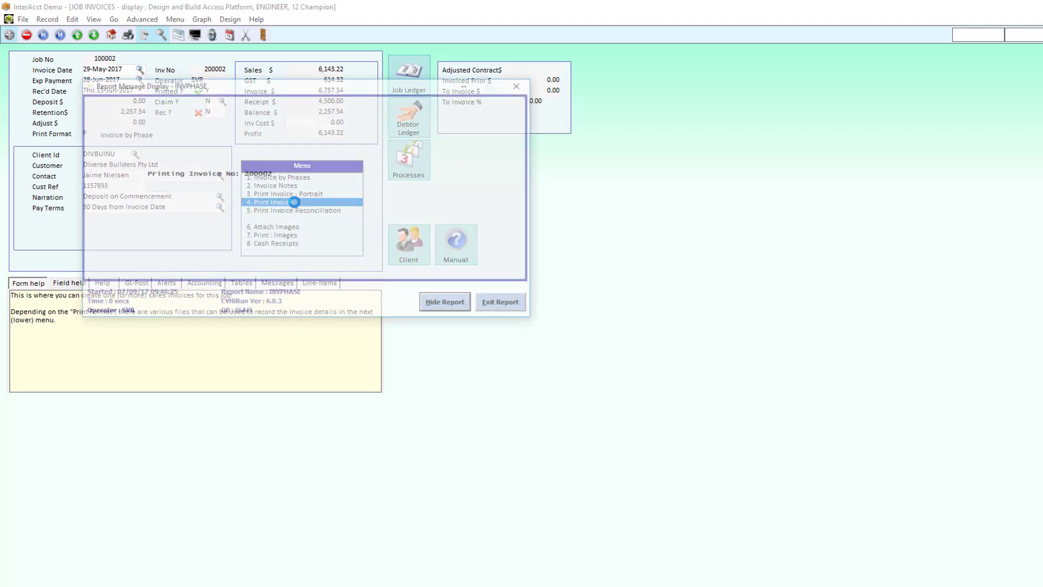